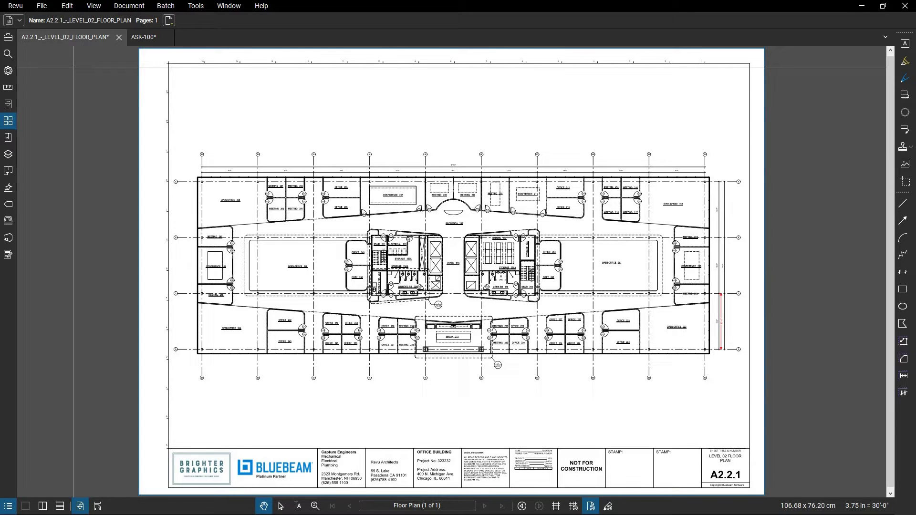
Fit the full ASK-100 restroom bulletin sheet to the page for review.
{"action": "left_click", "coordinate": [72, 68]}
{"action": "left_click", "coordinate": [134, 44]}
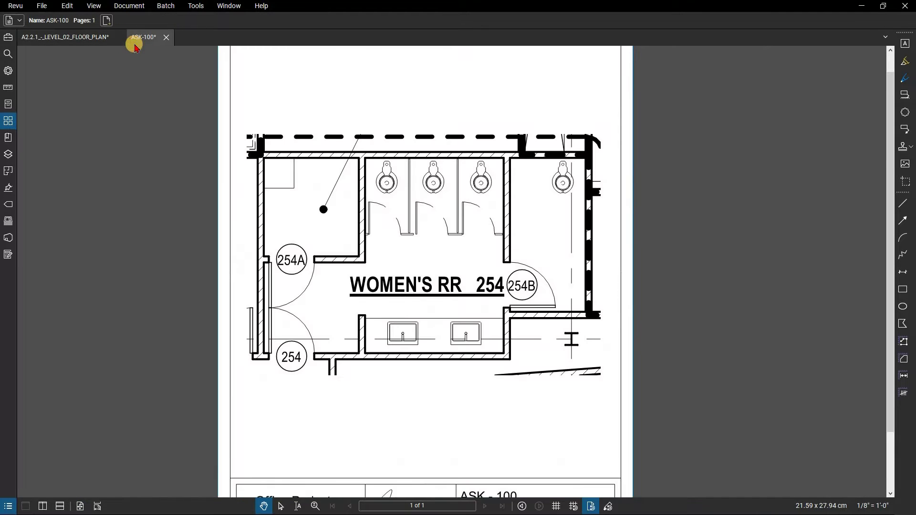
{"action": "left_click", "coordinate": [83, 506]}
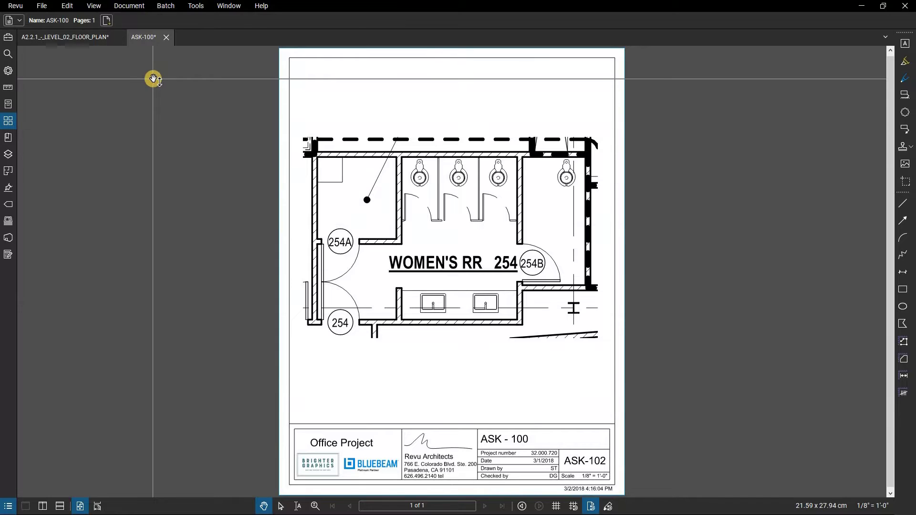
Close all open documents, answering the save prompt.
{"action": "key", "text": "ctrl+shift+w"}
{"action": "left_click", "coordinate": [480, 302]}
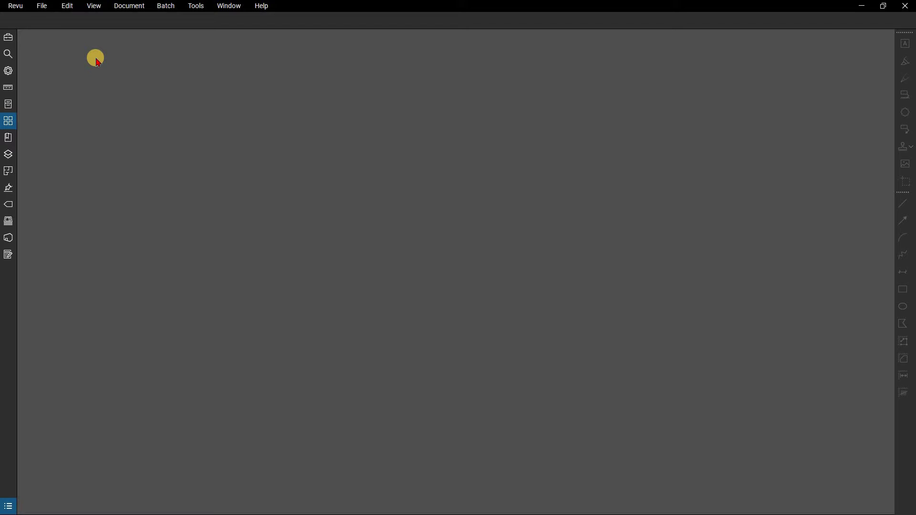
Start Overlay Pages and select the A2.2.1 floor plan and ASK-100 PDFs as sources.
{"action": "left_click", "coordinate": [118, 7]}
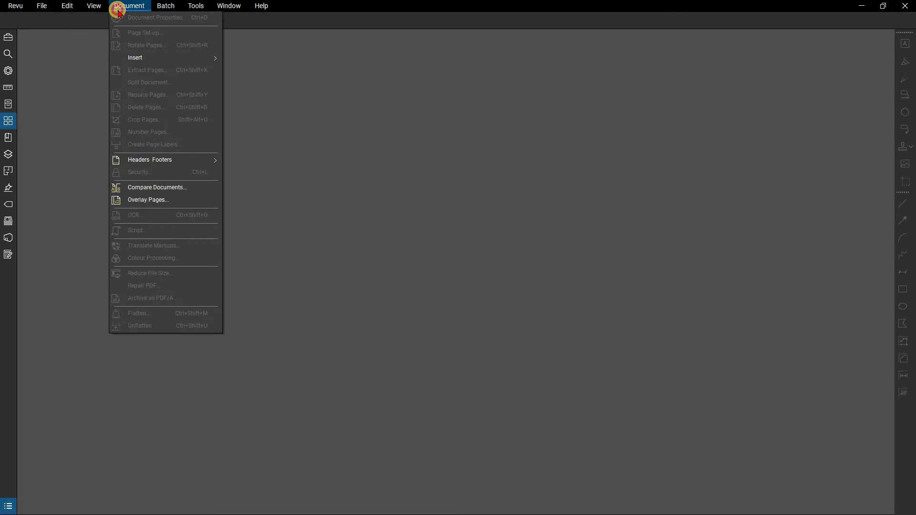
{"action": "left_click", "coordinate": [137, 200]}
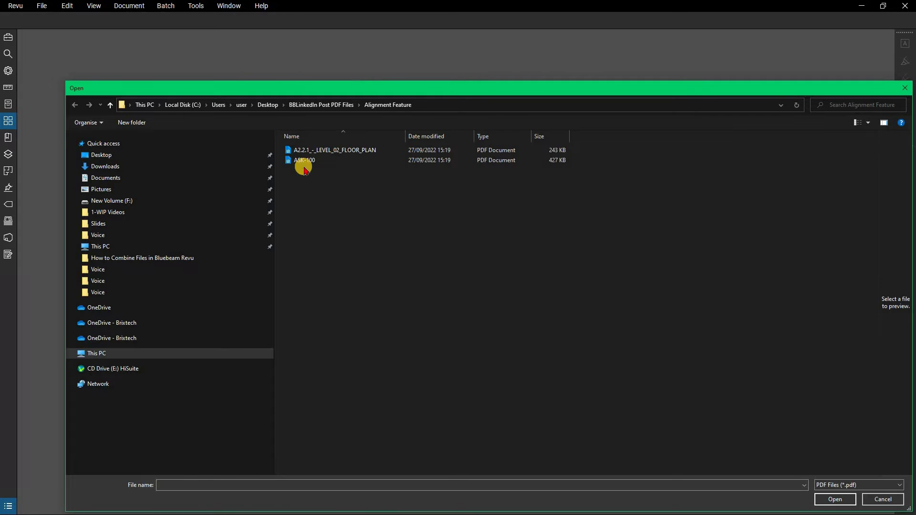
{"action": "left_click_drag", "start_coordinate": [303, 169], "coordinate": [315, 152]}
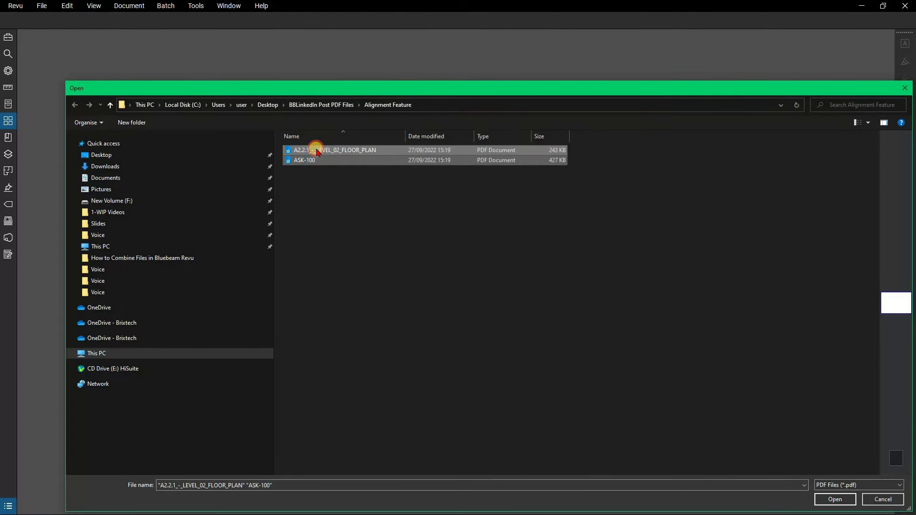
Add A2.2.1 as the red layer and ASK-100 as the green layer, then choose Align Points.
{"action": "left_click", "coordinate": [834, 499]}
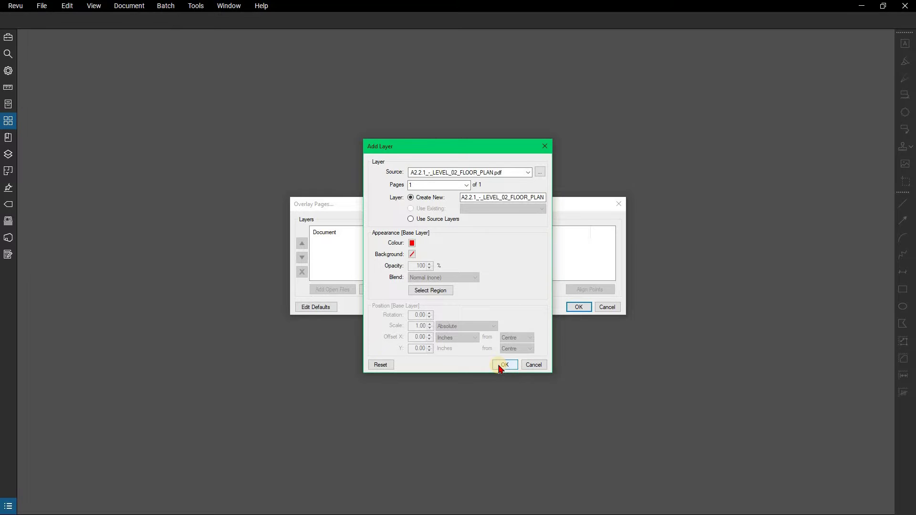
{"action": "left_click", "coordinate": [502, 365]}
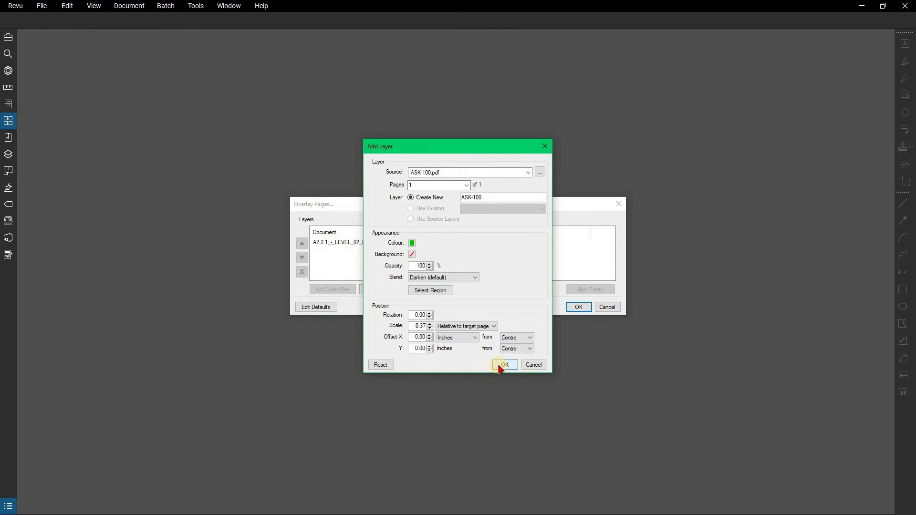
{"action": "left_click", "coordinate": [501, 365]}
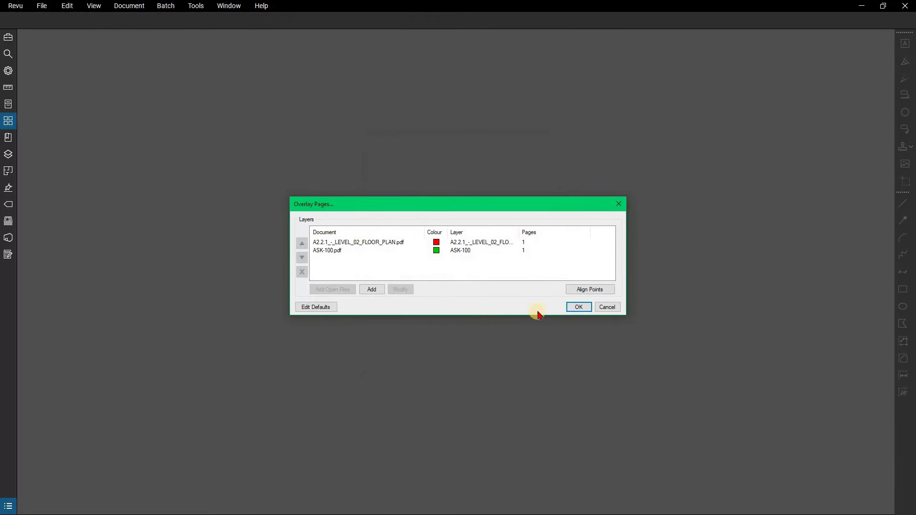
{"action": "left_click", "coordinate": [578, 290]}
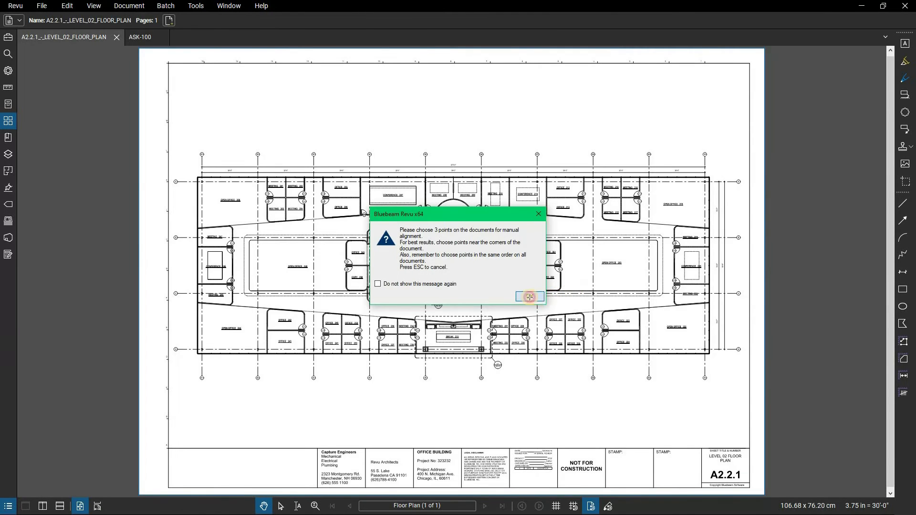
Acknowledge the alignment instructions and zoom the floor plan into Women's RR 254.
{"action": "left_click", "coordinate": [530, 296]}
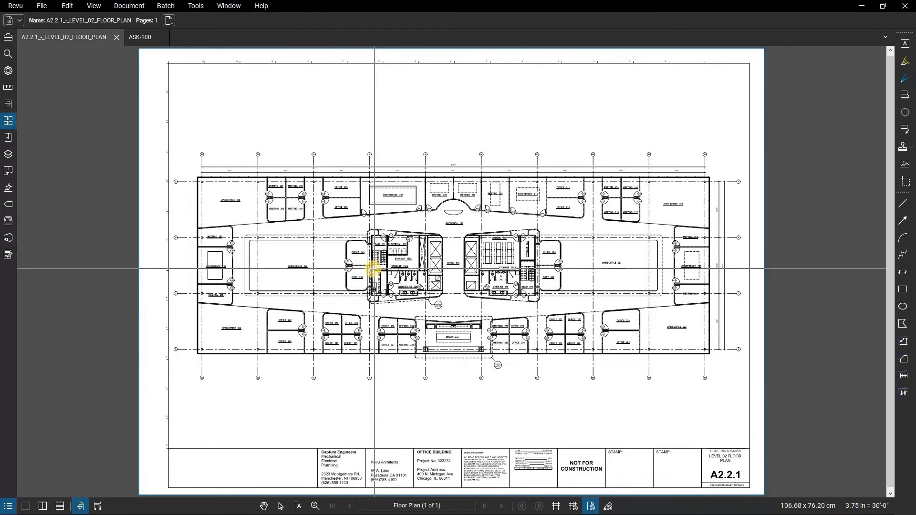
{"action": "scroll", "coordinate": [372, 270], "scroll_direction": "up", "scroll_amount": 1}
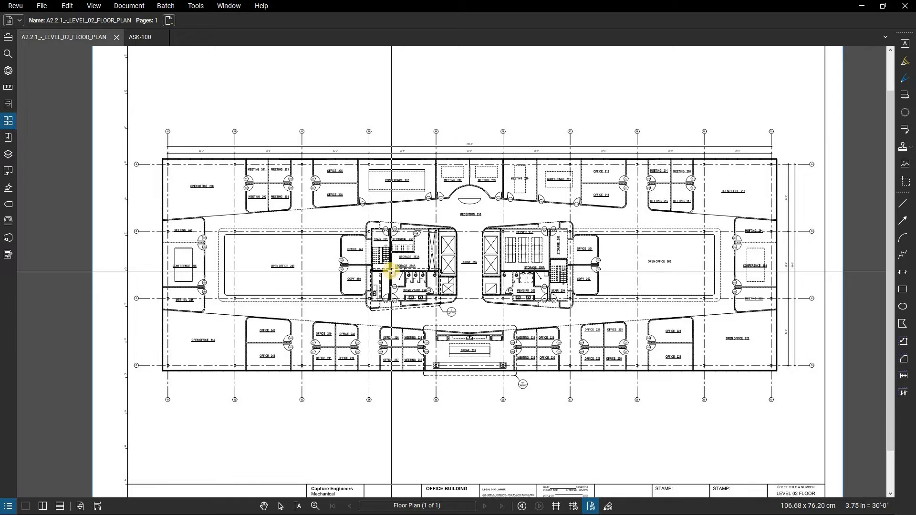
{"action": "scroll", "coordinate": [390, 270], "scroll_direction": "up", "scroll_amount": 2}
{"action": "scroll", "coordinate": [388, 266], "scroll_direction": "up", "scroll_amount": 2}
{"action": "scroll", "coordinate": [388, 274], "scroll_direction": "up", "scroll_amount": 2}
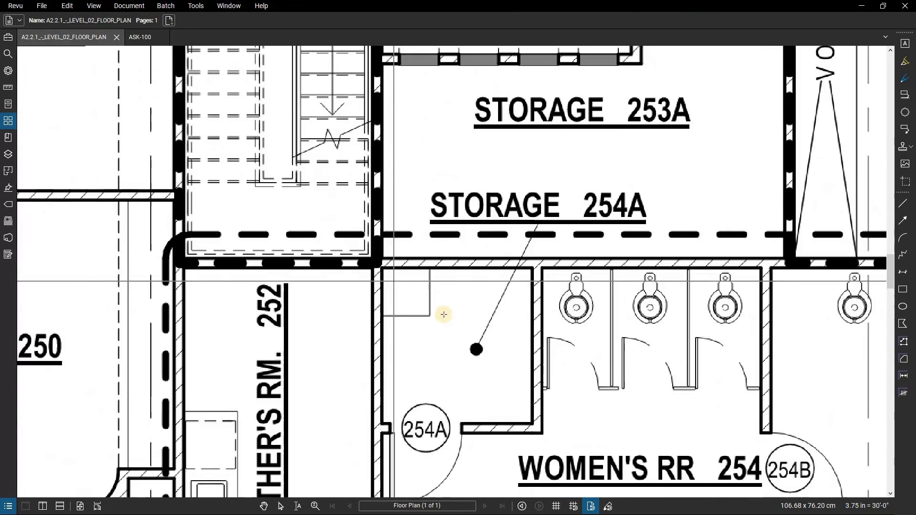
{"action": "scroll", "coordinate": [441, 312], "scroll_direction": "up", "scroll_amount": 2}
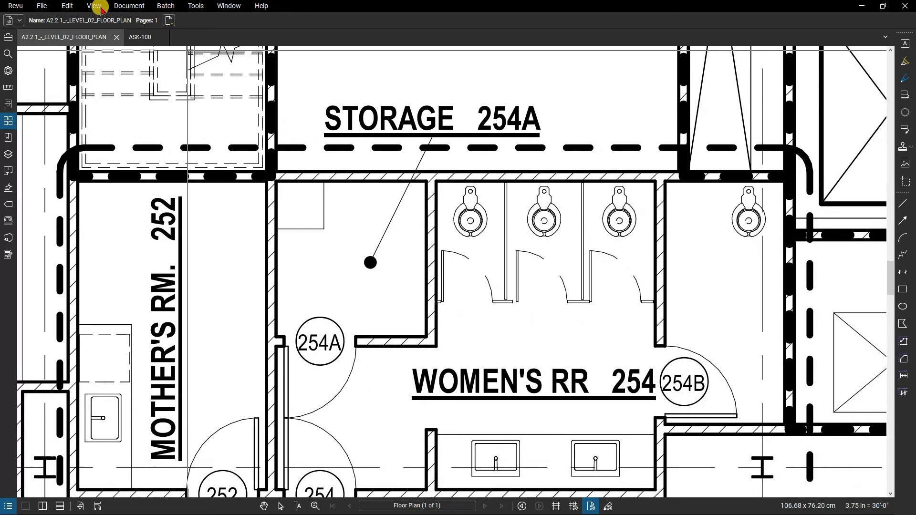
{"action": "left_click", "coordinate": [93, 6]}
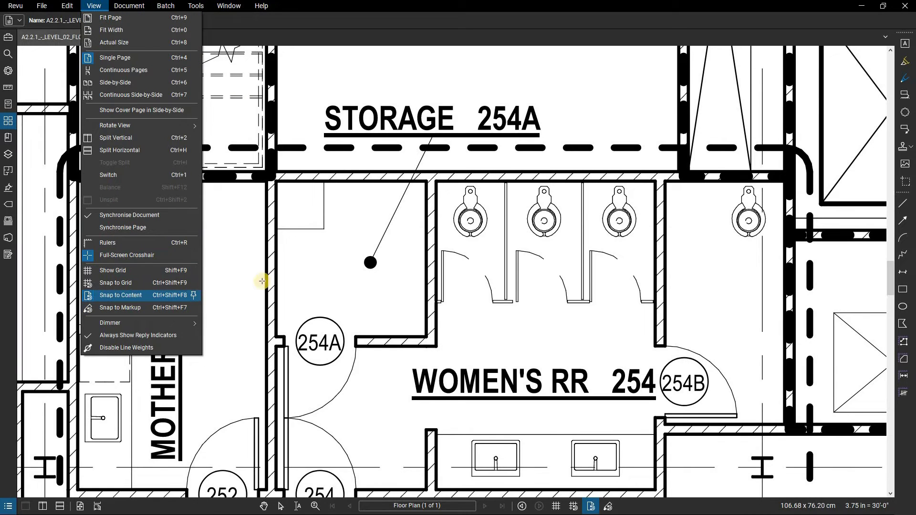
{"action": "left_click", "coordinate": [287, 183]}
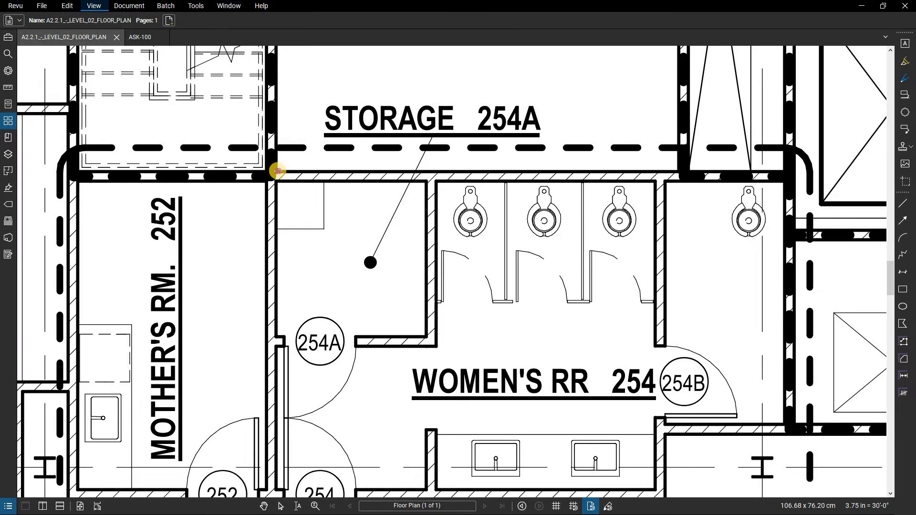
Pick Women's RR 254's top-left, top-right and lower-right wall corners as alignment points 1–3.
{"action": "left_click", "coordinate": [276, 172]}
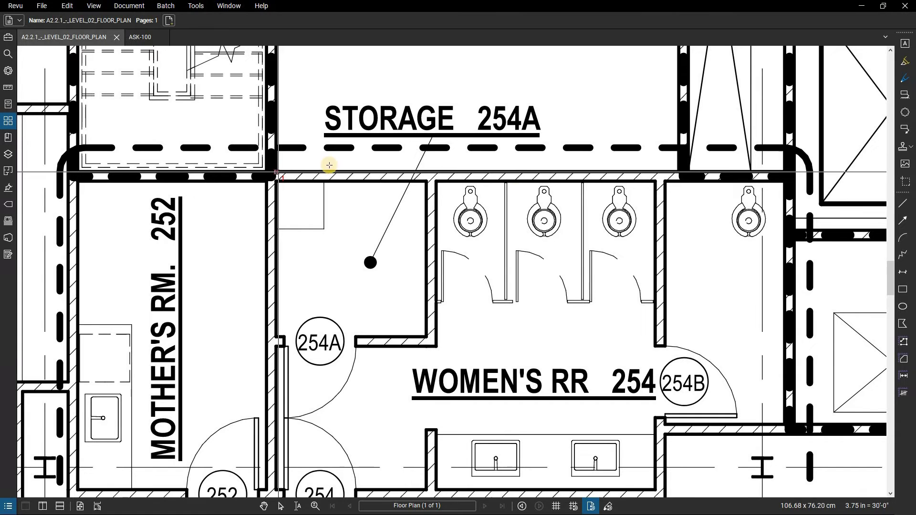
{"action": "left_click", "coordinate": [783, 172]}
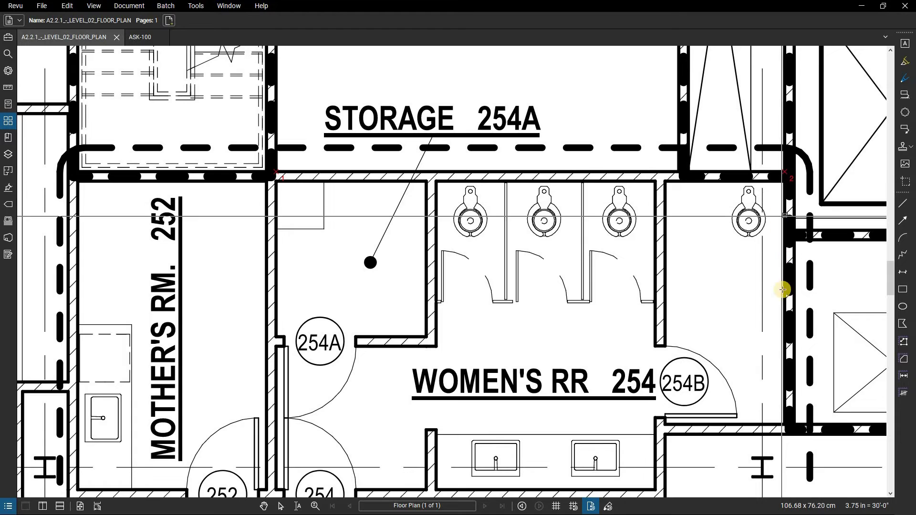
{"action": "left_click", "coordinate": [783, 421]}
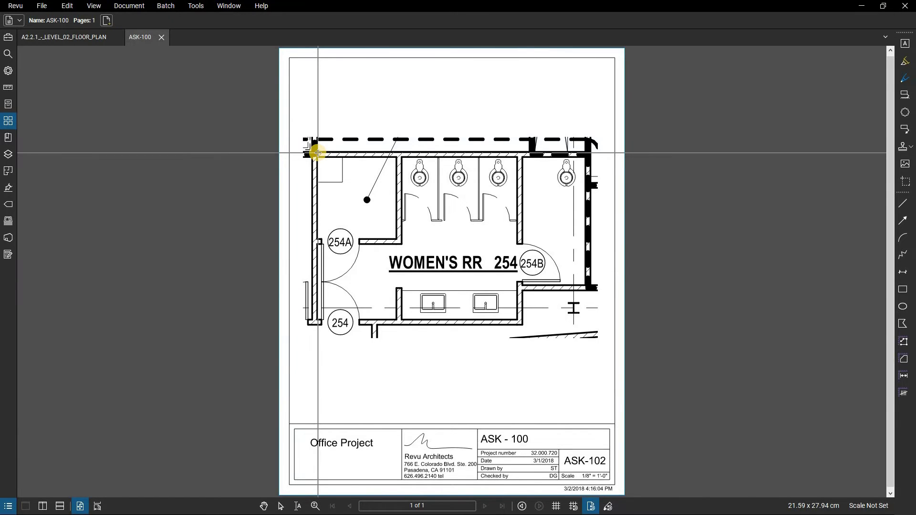
{"action": "scroll", "coordinate": [316, 153], "scroll_direction": "up", "scroll_amount": 2}
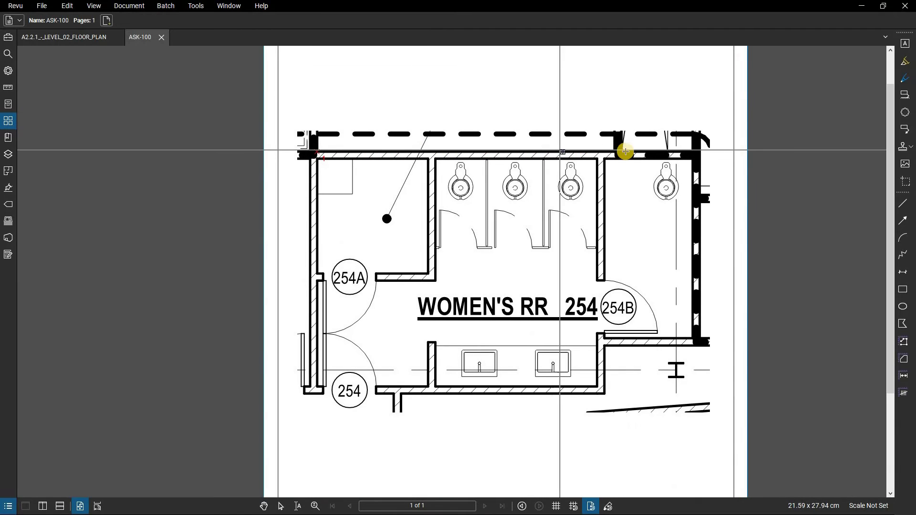
Match the top-right and lower-right corners on ASK-100 and generate the Overlay.
{"action": "left_click", "coordinate": [691, 152]}
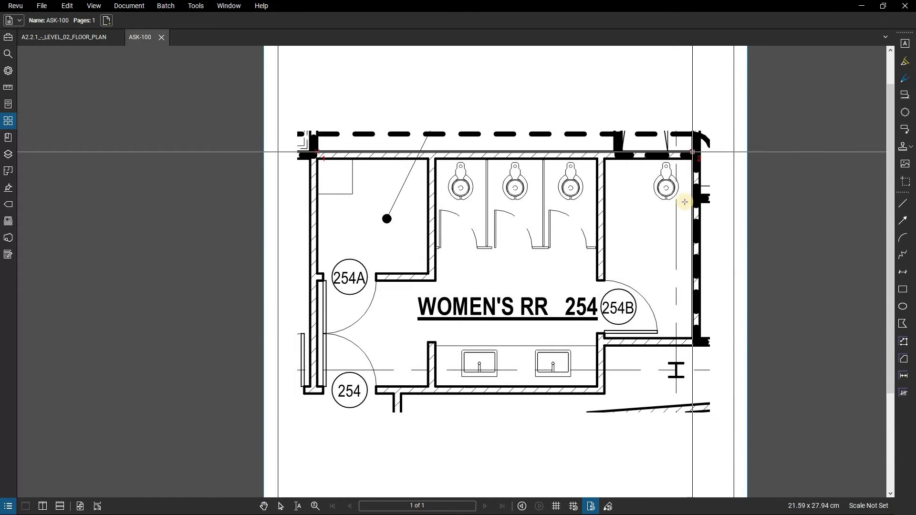
{"action": "left_click", "coordinate": [692, 340]}
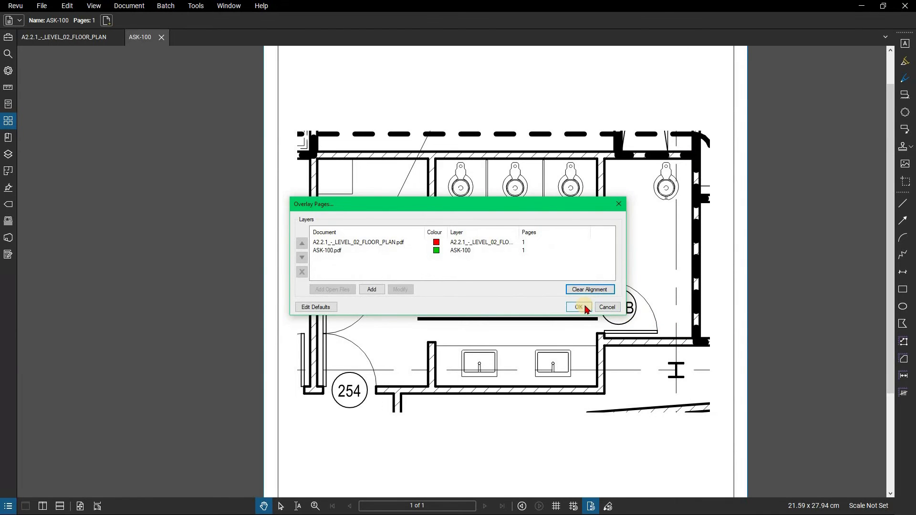
{"action": "left_click", "coordinate": [581, 307]}
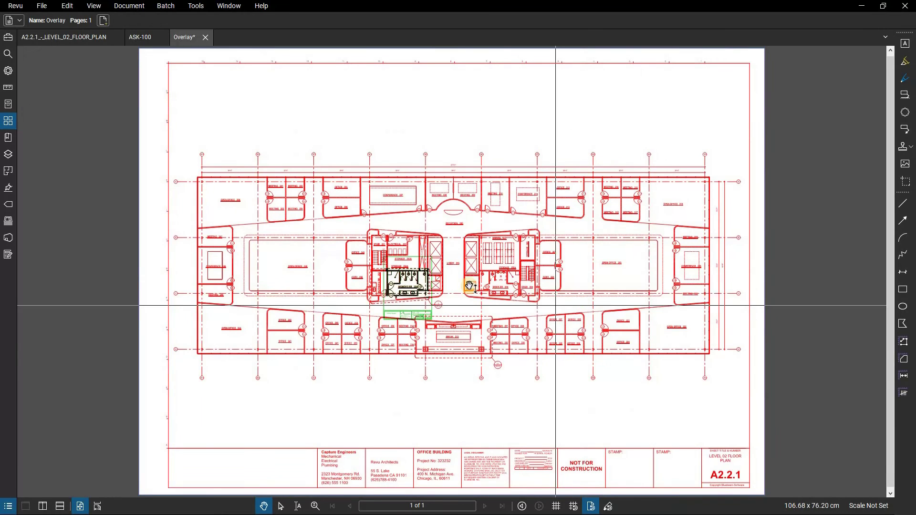
{"action": "scroll", "coordinate": [409, 286], "scroll_direction": "up", "scroll_amount": 2}
{"action": "scroll", "coordinate": [390, 287], "scroll_direction": "up", "scroll_amount": 2}
{"action": "scroll", "coordinate": [386, 285], "scroll_direction": "up", "scroll_amount": 2}
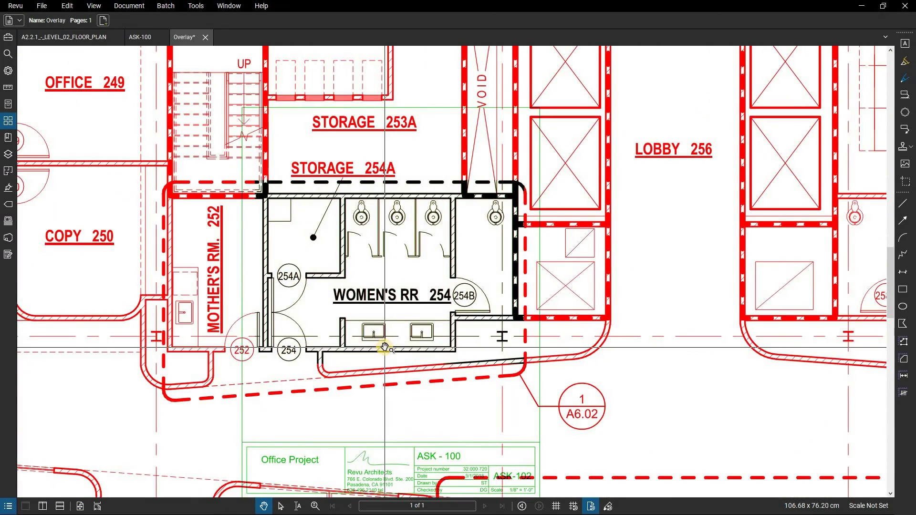
{"action": "scroll", "coordinate": [384, 348], "scroll_direction": "up", "scroll_amount": 1}
{"action": "scroll", "coordinate": [382, 343], "scroll_direction": "up", "scroll_amount": 2}
Pan the Overlay so the Women's RR 254 stalls fill the view for an alignment check.
{"action": "left_click_drag", "start_coordinate": [383, 262], "coordinate": [380, 302]}
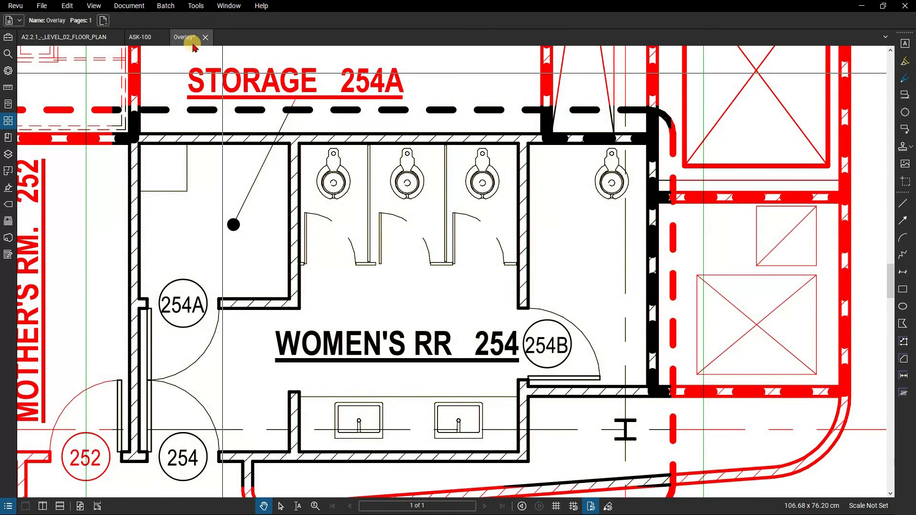
{"action": "left_click", "coordinate": [131, 6]}
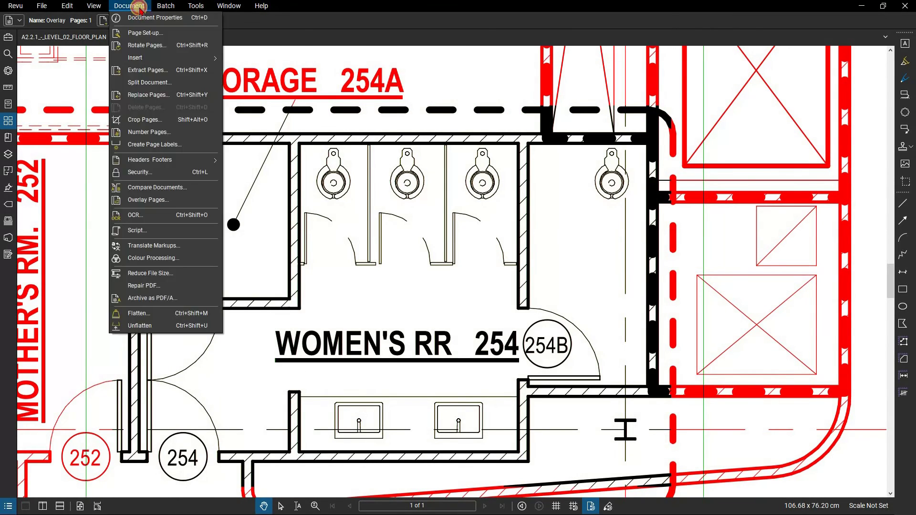
{"action": "left_click", "coordinate": [147, 188]}
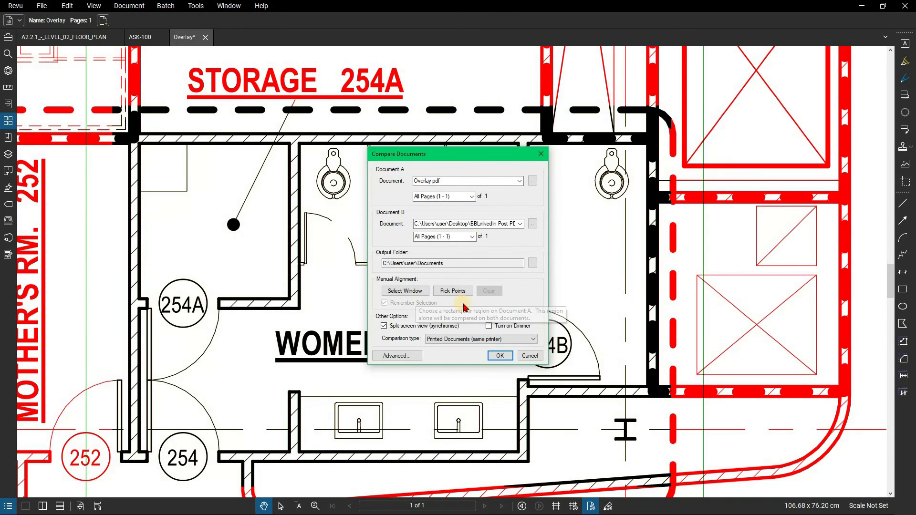
{"action": "left_click", "coordinate": [529, 356]}
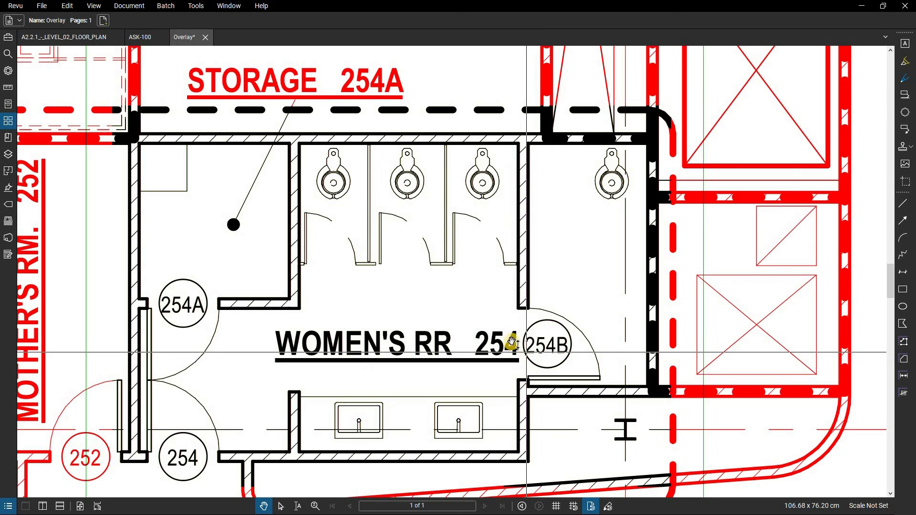